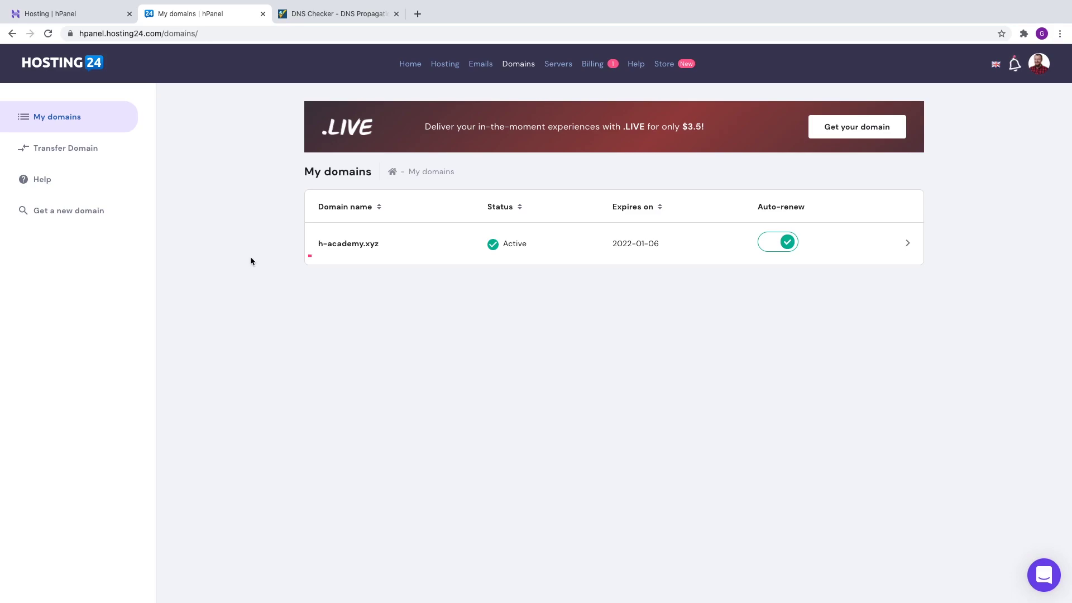
# - Show the Hostinger Hosting page with the Premium plan's hacademy.online and h-academy.xyz sites
pyautogui.click(99, 14)
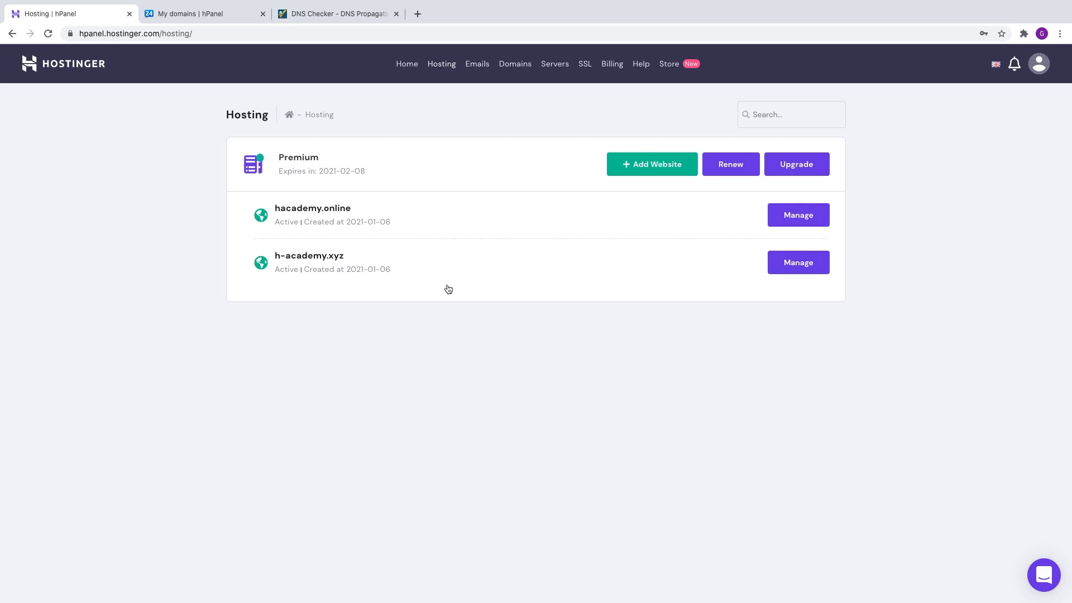
# - Copy ns1.dns-parking.com from the h-academy.xyz account details page
pyautogui.click(798, 262)
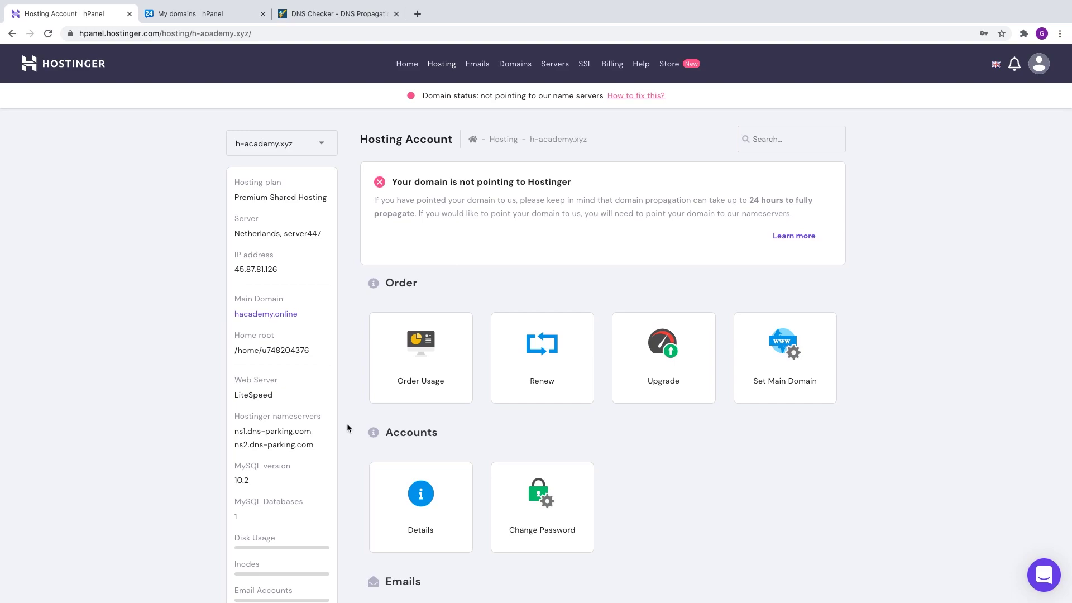
pyautogui.scroll(-1, 347, 423)
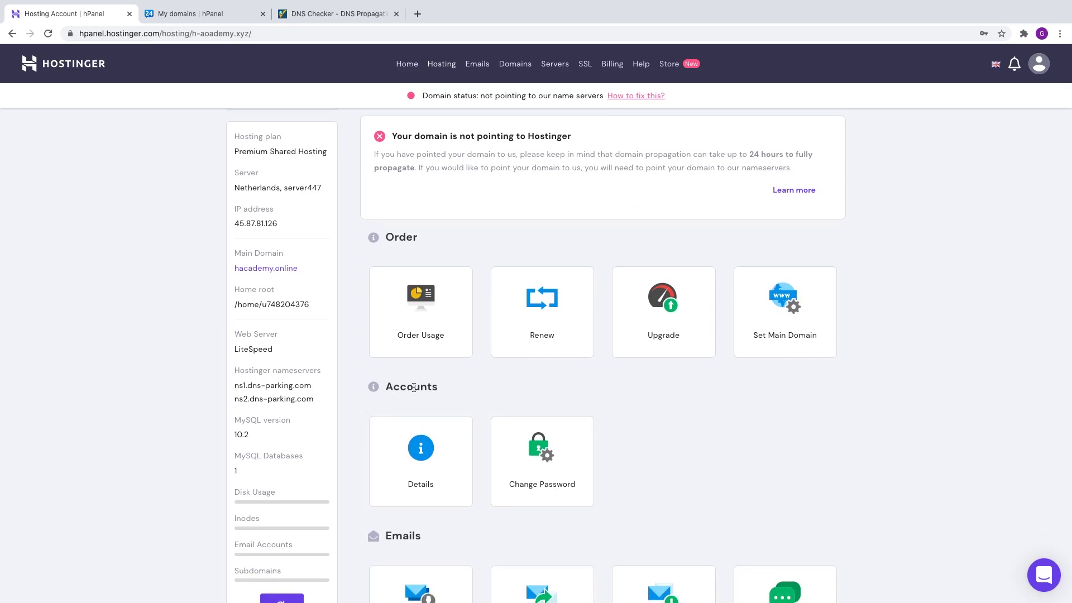
pyautogui.click(422, 468)
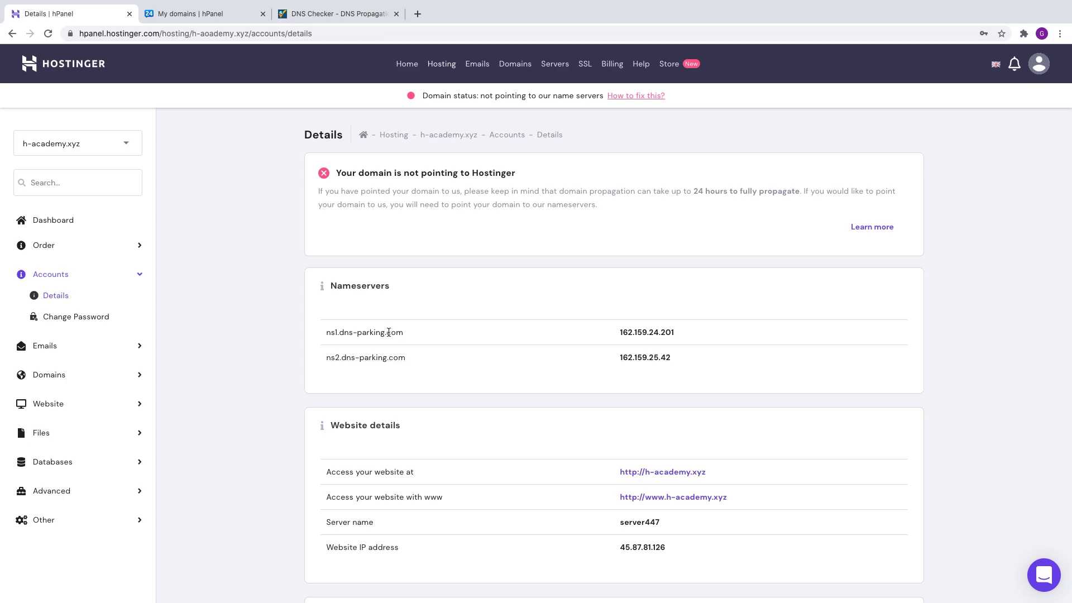
pyautogui.tripleClick(388, 333)
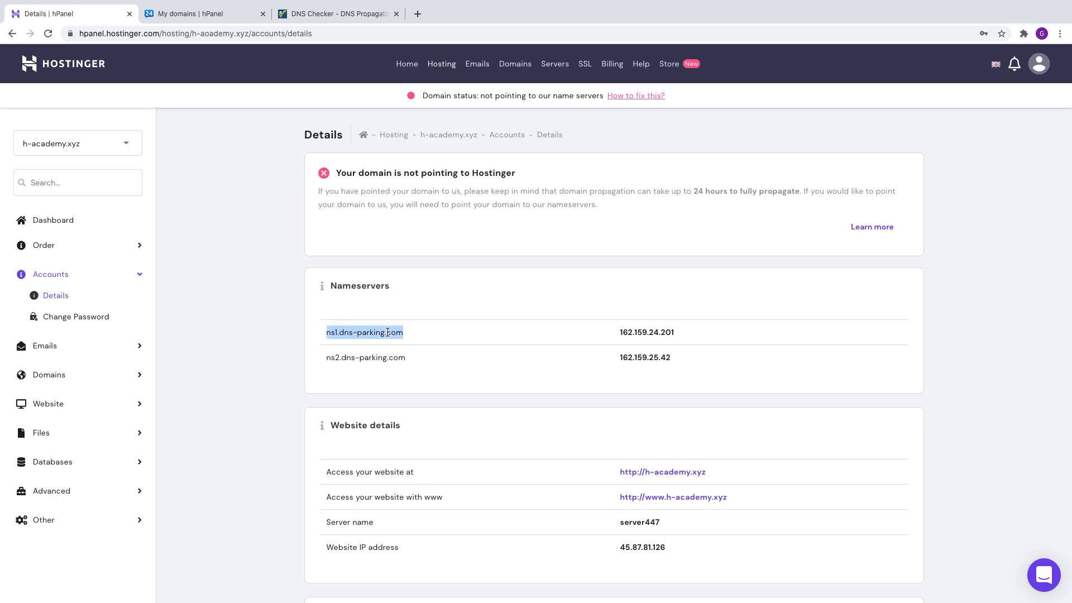
pyautogui.rightClick(388, 333)
pyautogui.click(408, 356)
# - Open h-academy.xyz from the Hosting24 domain list to view its hosting24.com nameservers
pyautogui.click(204, 14)
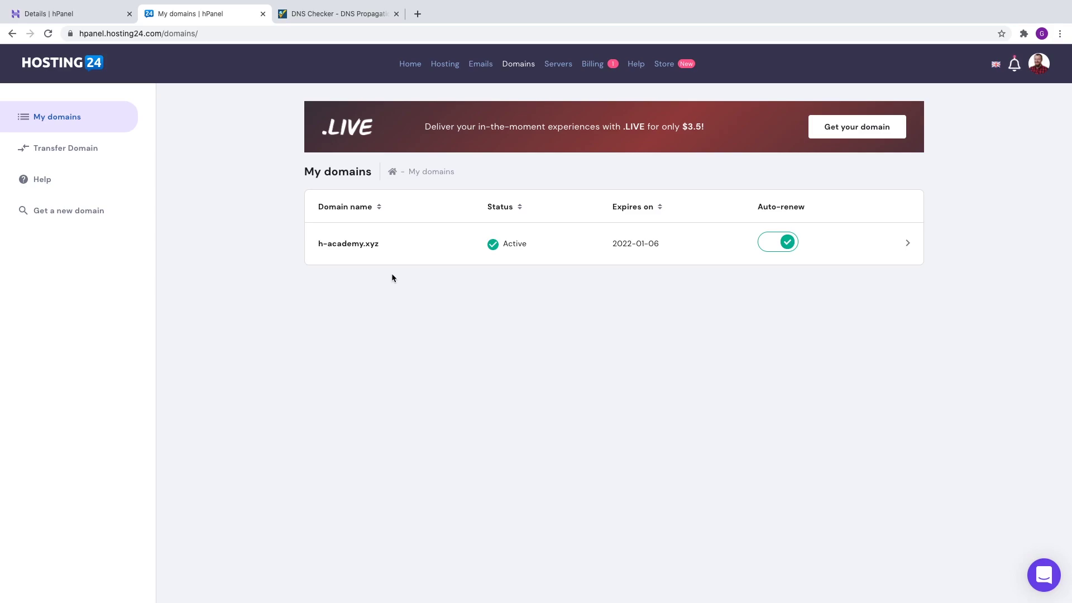
pyautogui.click(359, 243)
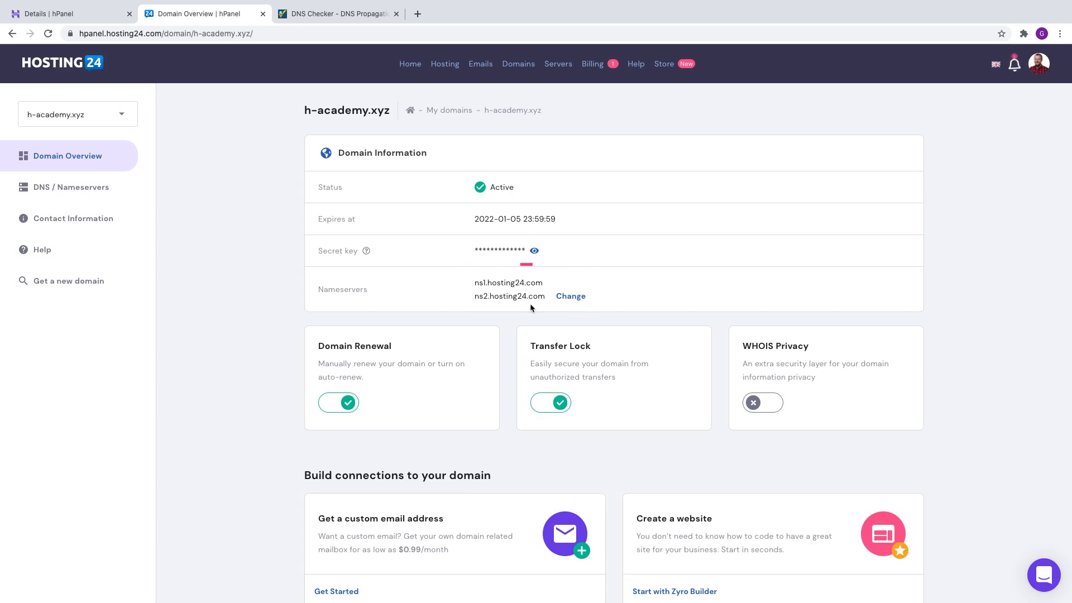
# - Replace h-academy.xyz's nameservers with ns1.dns-parking.com and ns2.dns-parking.com and save
pyautogui.click(572, 297)
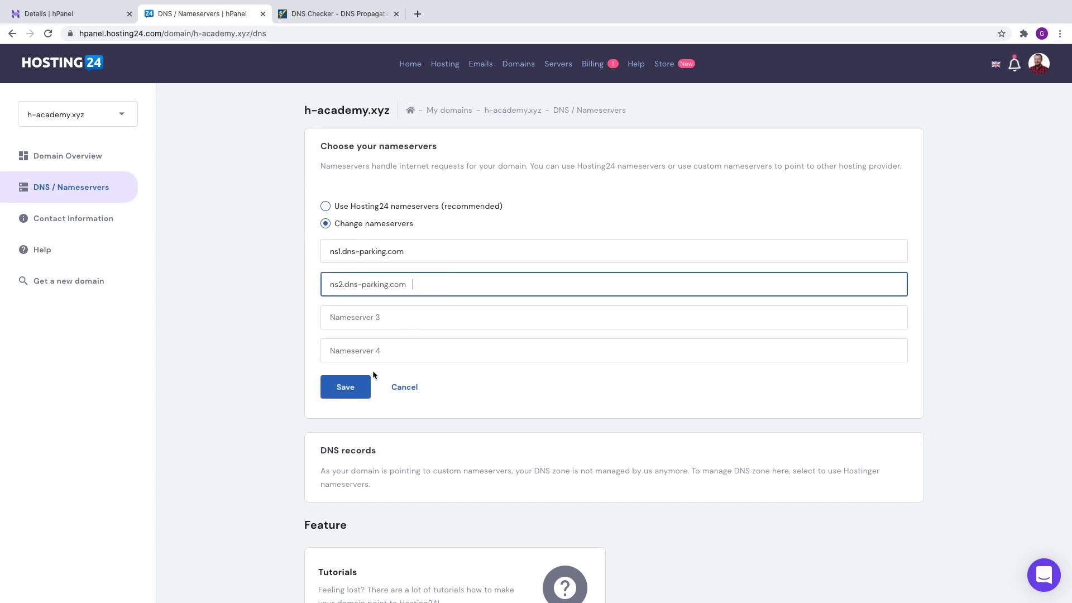
pyautogui.click(345, 387)
# - Run an NS record lookup for h-academy.xyz on whatsmydns.net
pyautogui.click(335, 14)
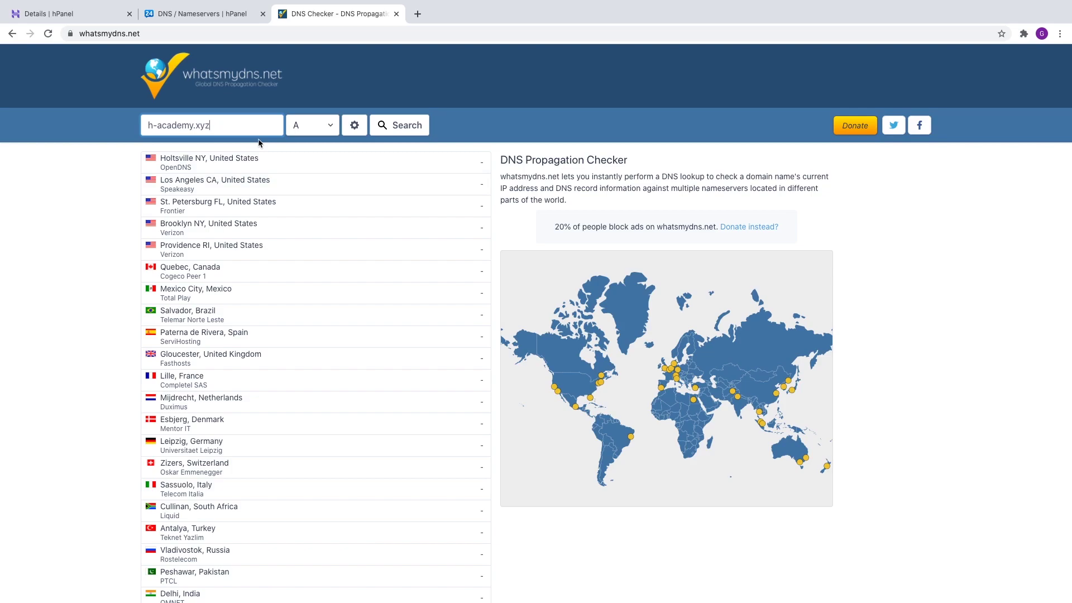
pyautogui.click(331, 125)
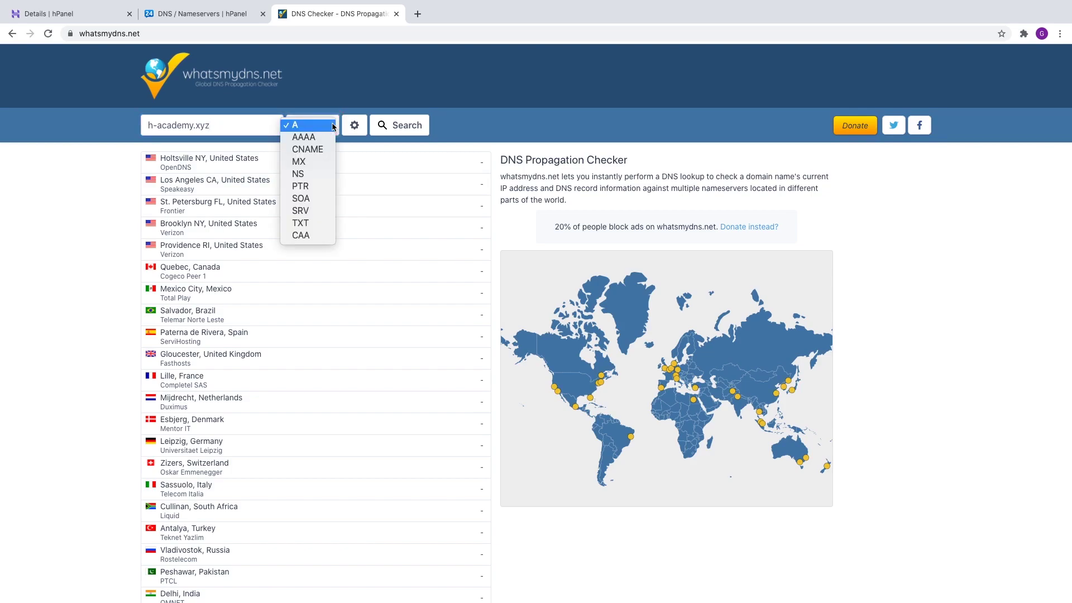
pyautogui.click(316, 176)
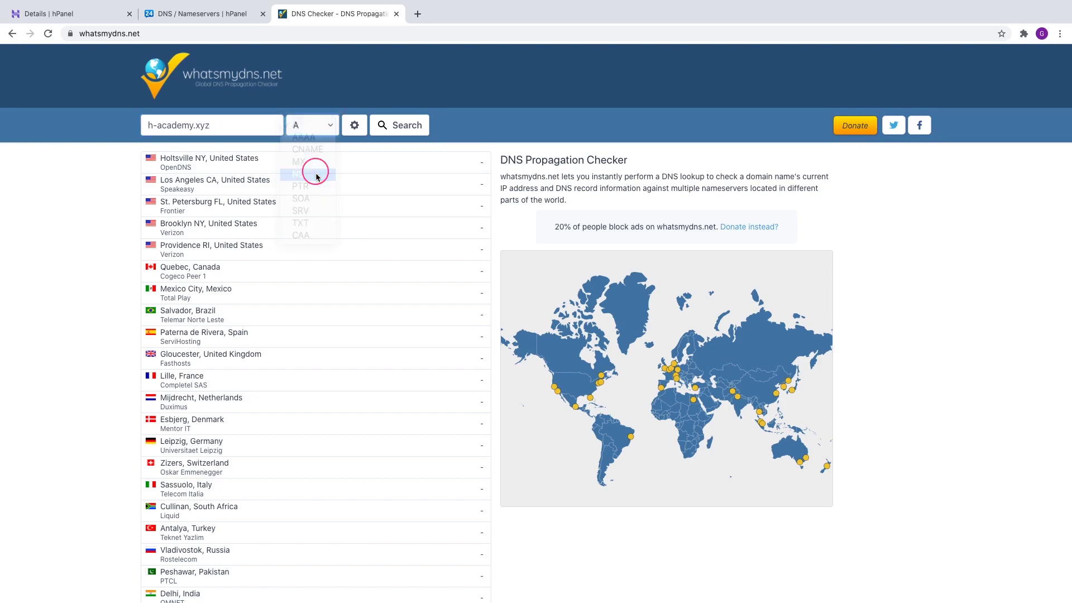
pyautogui.click(407, 126)
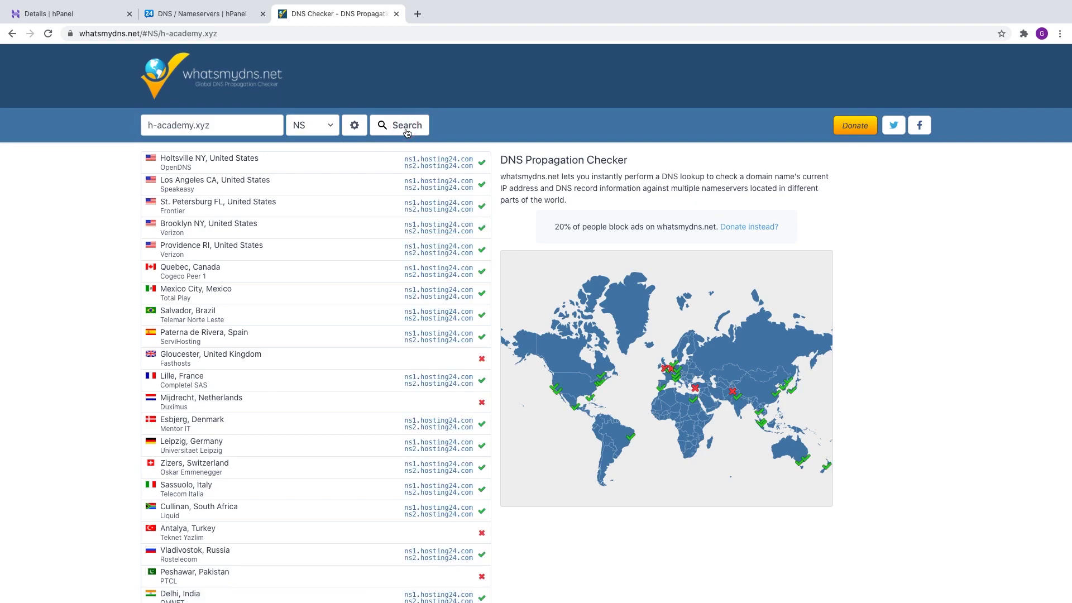